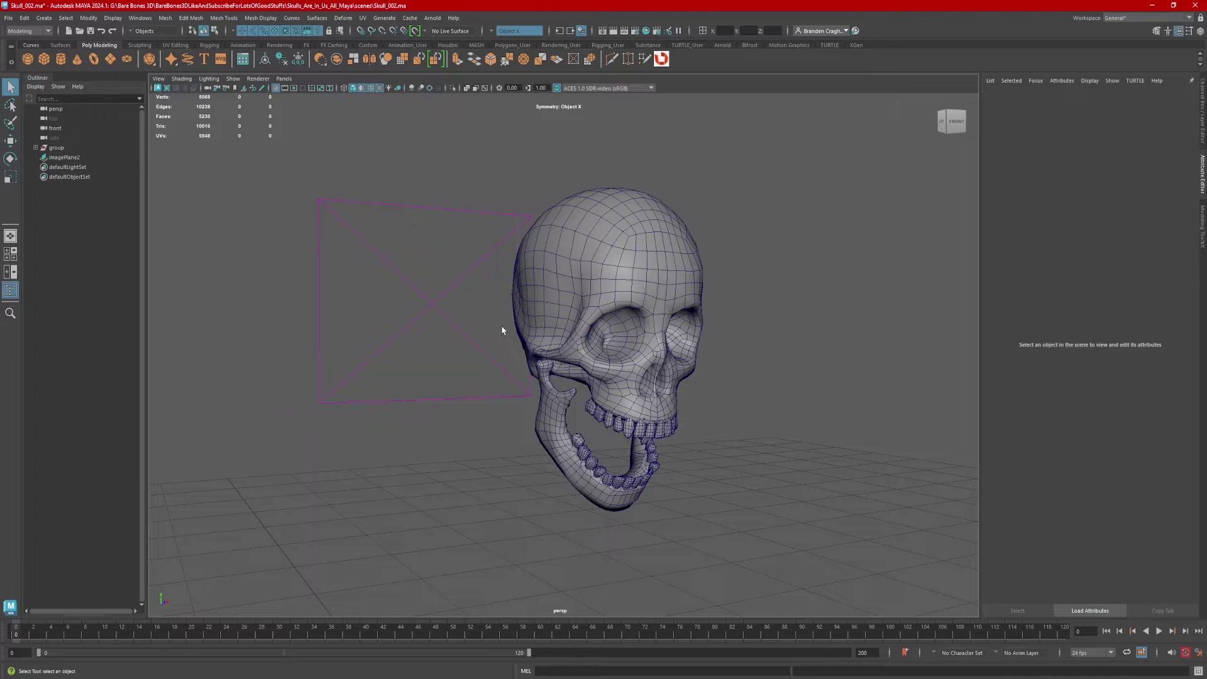
# Step: Dolly closer to the skull and orbit the perspective view slightly around it
pyautogui.moveTo(503, 332)
pyautogui.keyDown('alt'); pyautogui.mouseDown(button='right')
pyautogui.moveTo(740, 340)
pyautogui.moveTo(514, 340)
pyautogui.mouseUp(button='right'); pyautogui.keyUp('alt')
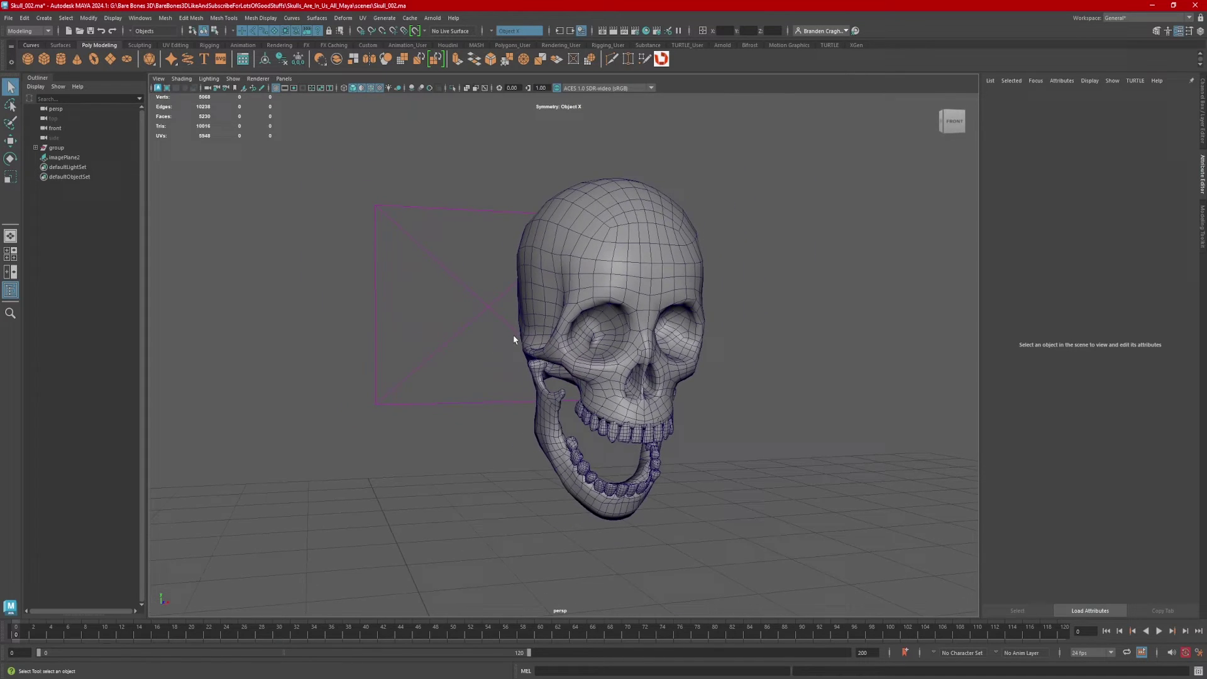
pyautogui.keyDown('alt'); pyautogui.moveTo(514, 340); pyautogui.dragTo(500, 323); pyautogui.keyUp('alt')
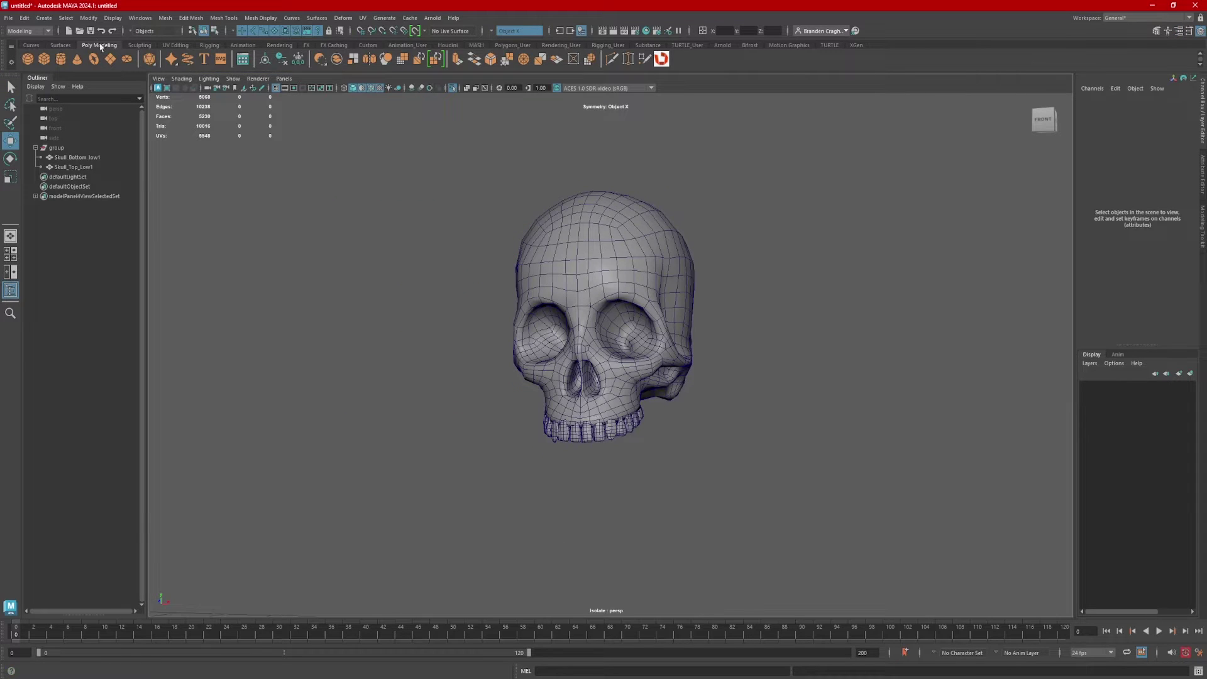
# Step: Start a new project in the Project Window and name it Skulls_Are_In_Us_All
pyautogui.click(9, 18)
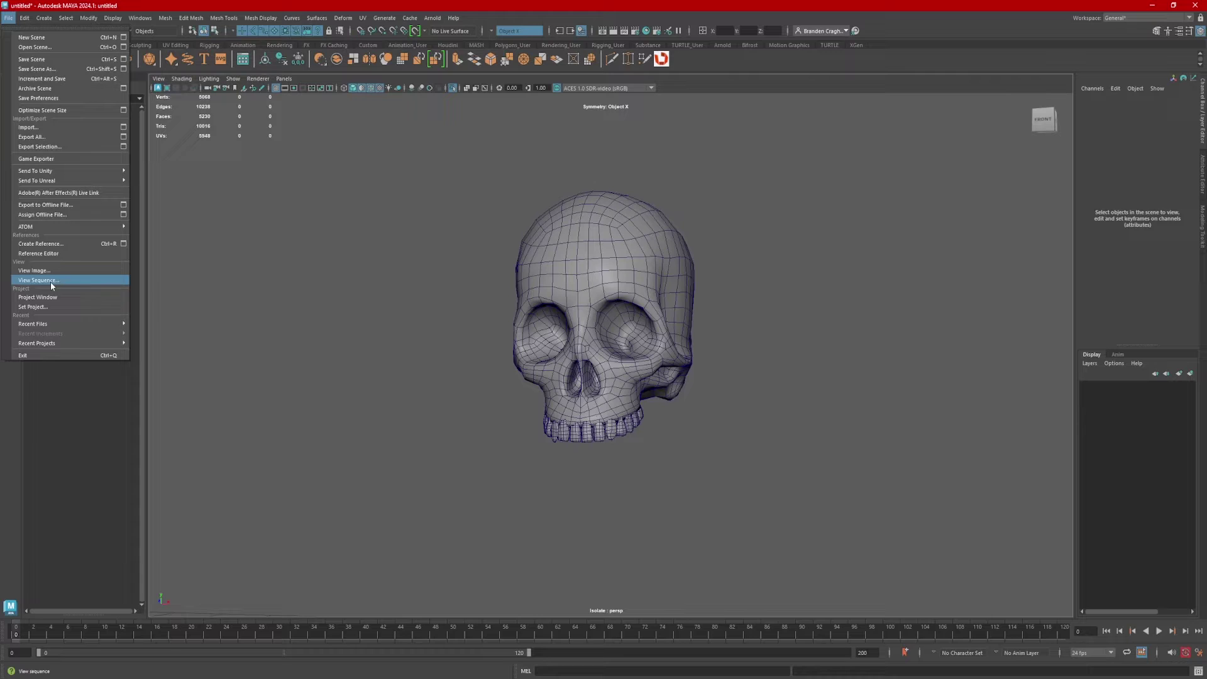
pyautogui.click(45, 297)
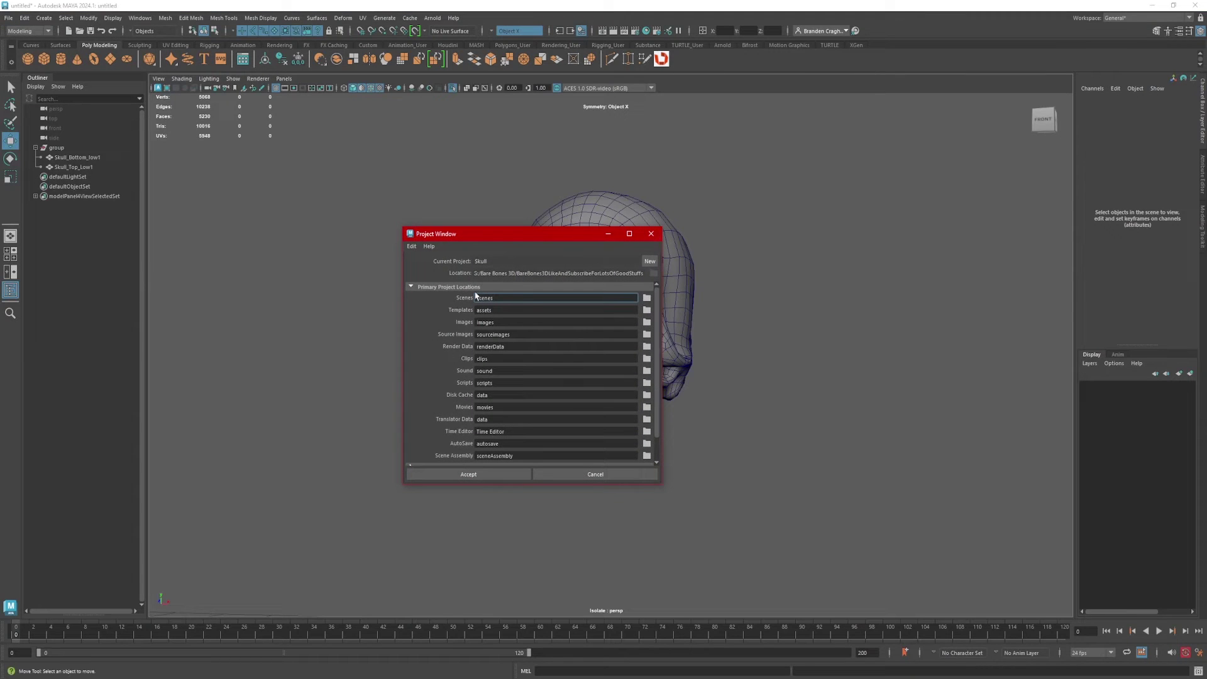
pyautogui.click(649, 261)
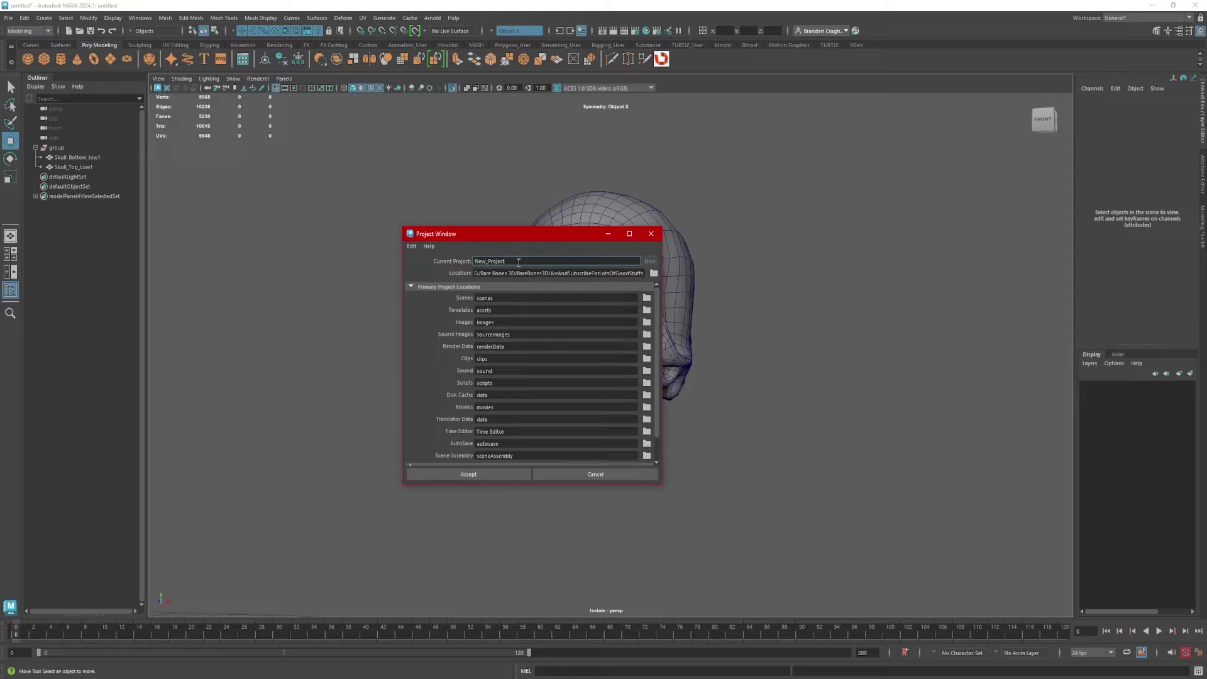
pyautogui.moveTo(519, 261); pyautogui.dragTo(473, 262)
pyautogui.write('Skulls_Are_In_Us_All_Maya')
# Step: Set the project location to the BareBones3DLikeAndSubscribeForLotsOfGoodStuffs folder under Bare Bones 3D
pyautogui.click(654, 274)
pyautogui.click(875, 131)
pyautogui.click(873, 132)
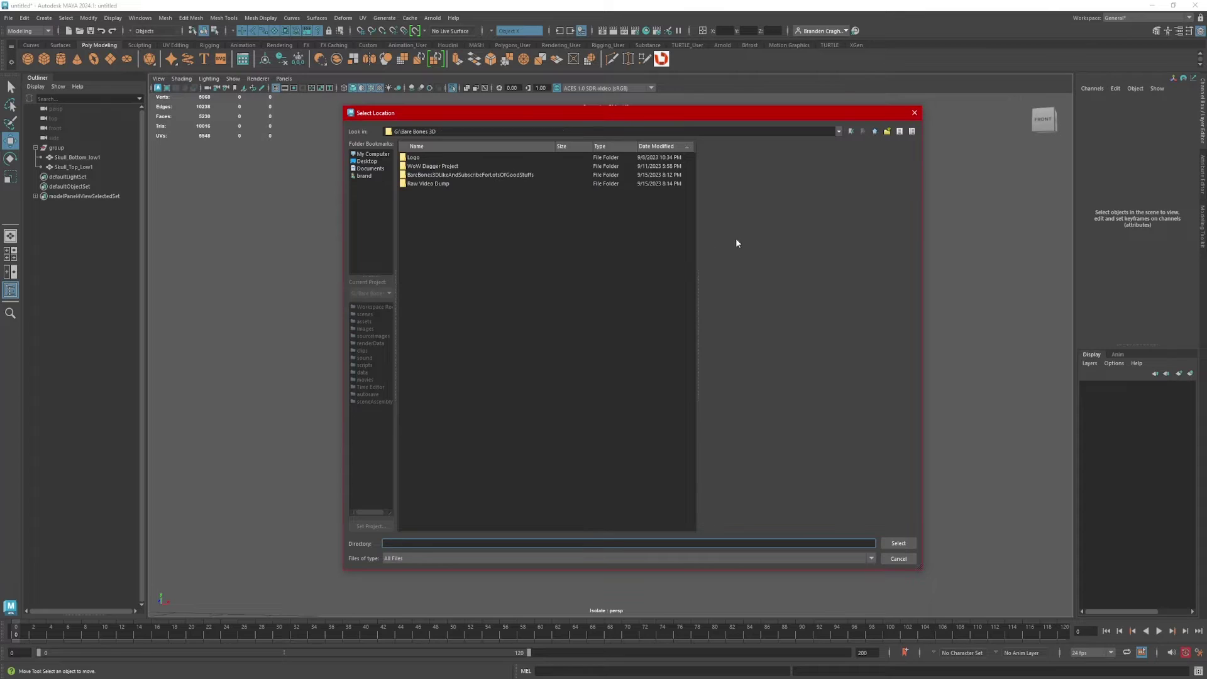
pyautogui.click(507, 174)
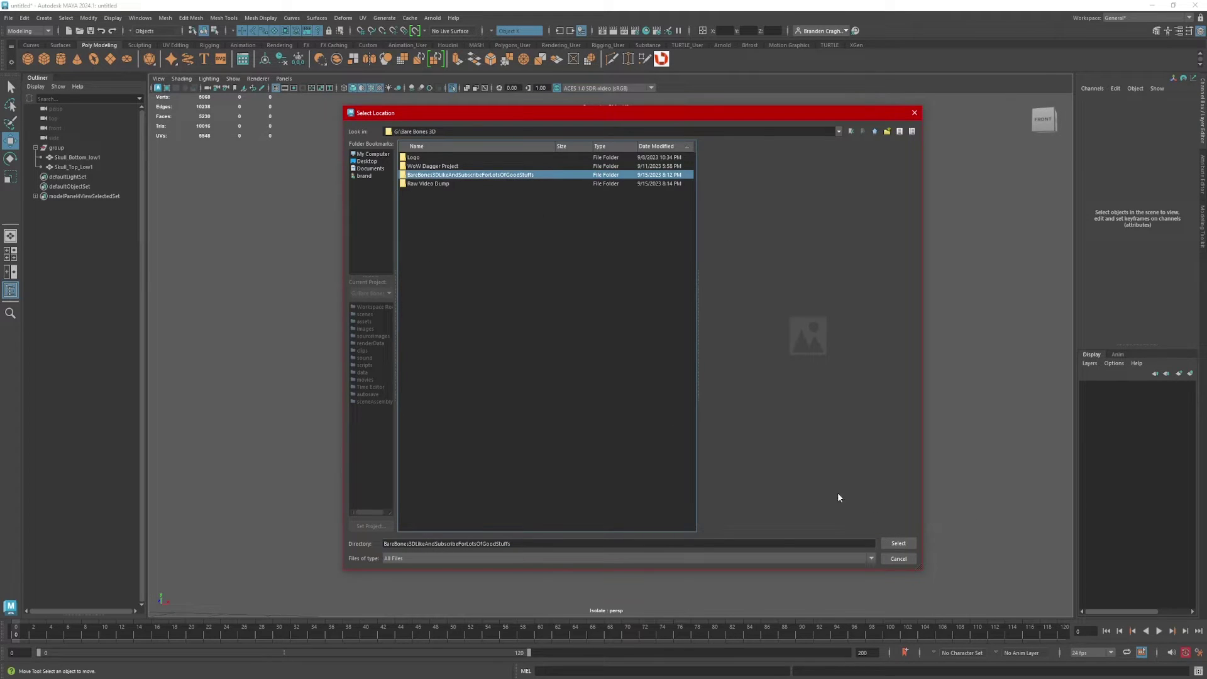
pyautogui.click(900, 543)
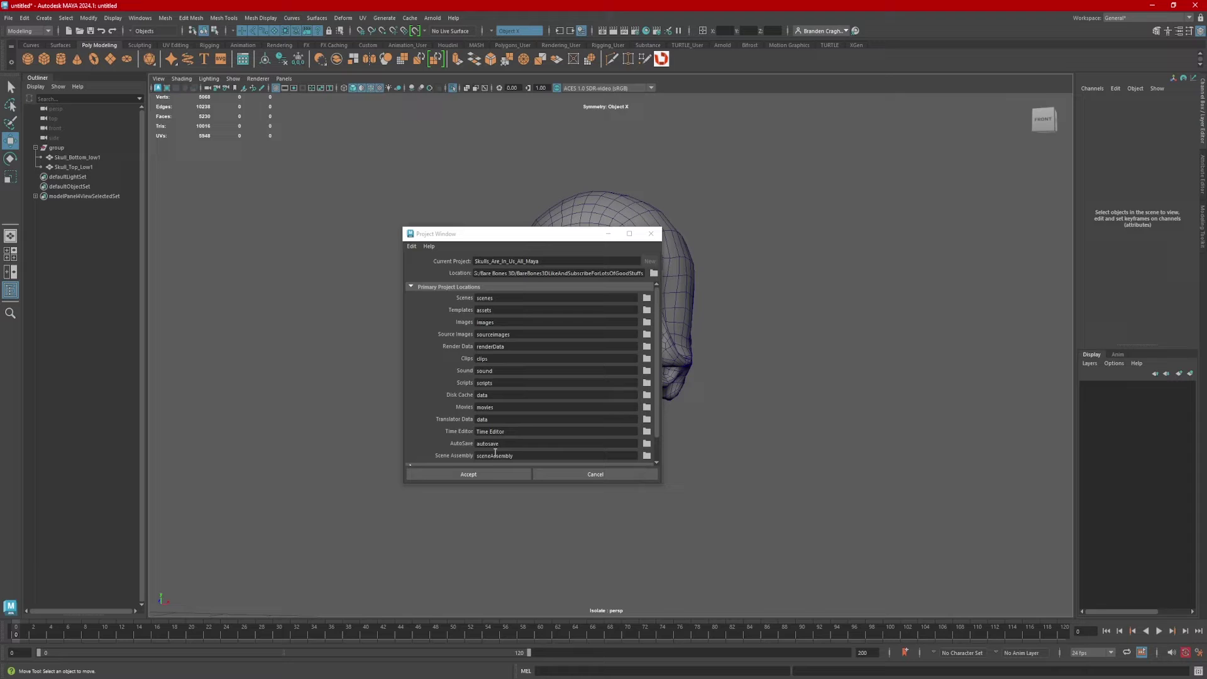
# Step: Accept the new project and save the scene as Skull_001.ma in its scenes folder
pyautogui.click(489, 476)
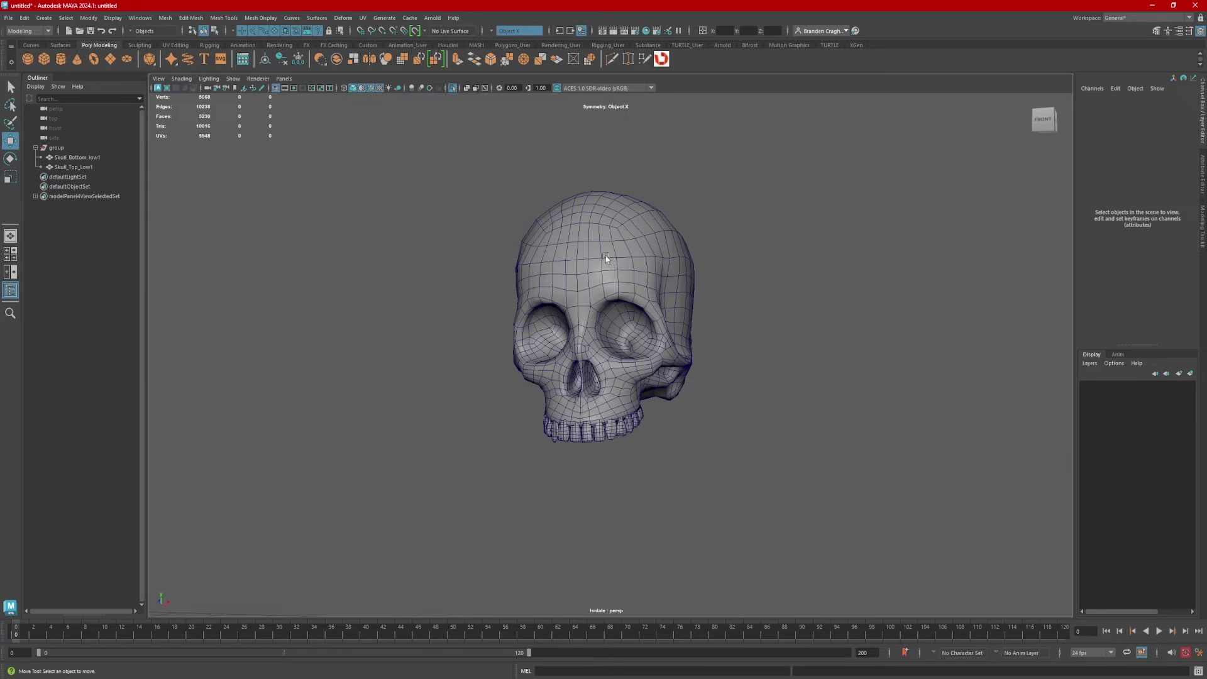
pyautogui.click(10, 19)
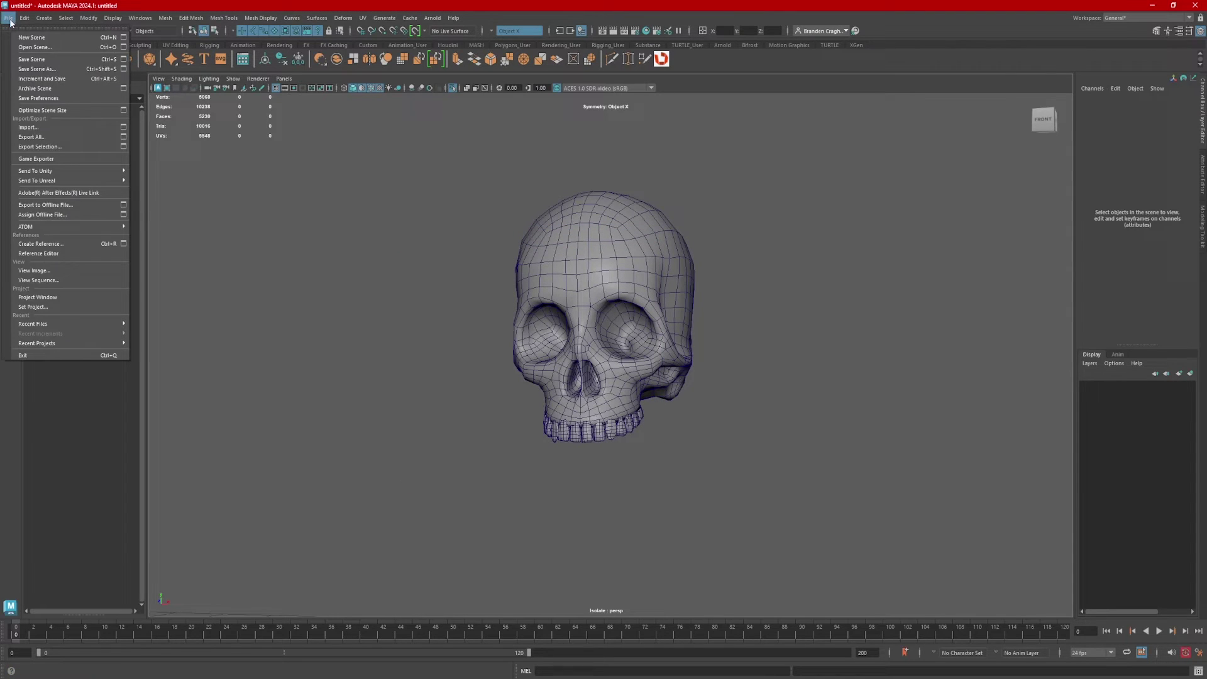
pyautogui.click(55, 70)
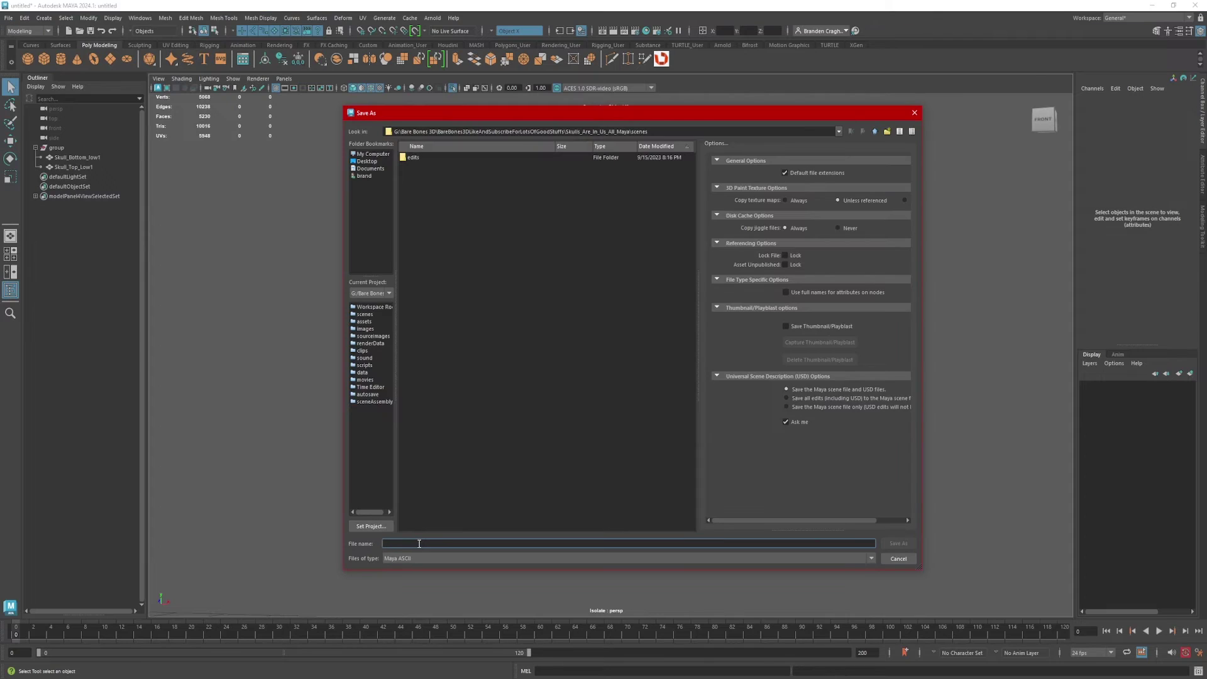
pyautogui.write('Skull_001')
pyautogui.press('Return')
pyautogui.press('w')
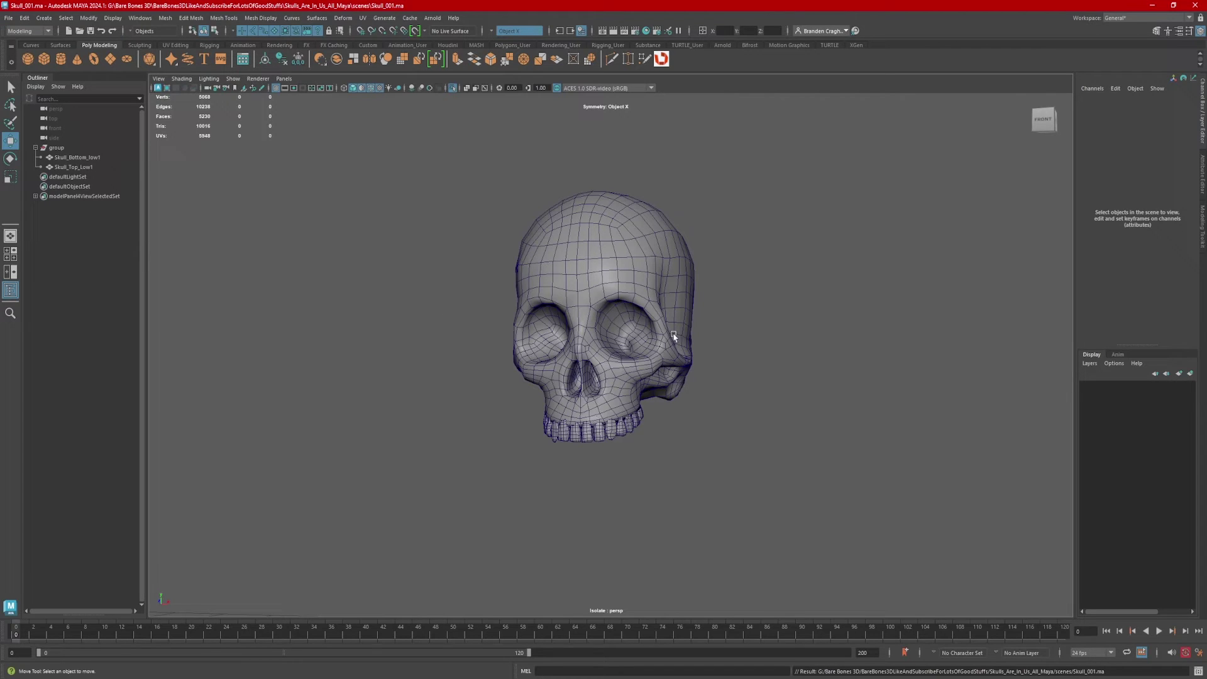
# Step: Set Skulls_Are_In_Us_All_Maya as the current project
pyautogui.click(8, 18)
pyautogui.click(39, 307)
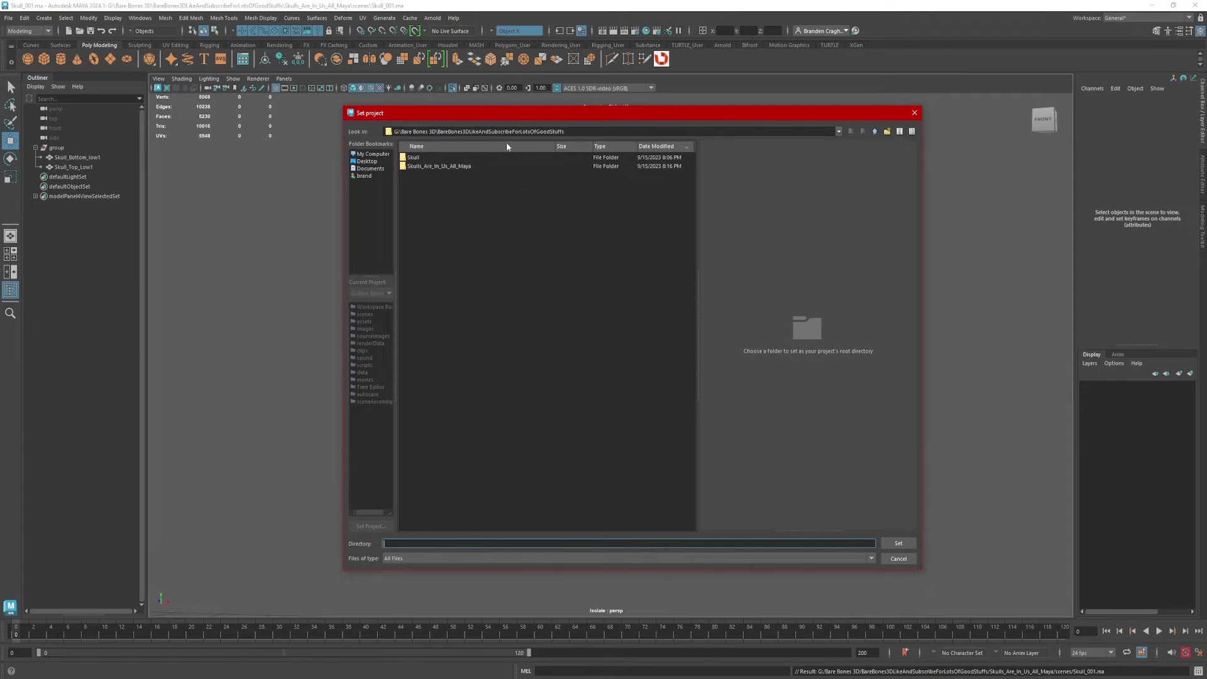
pyautogui.click(466, 167)
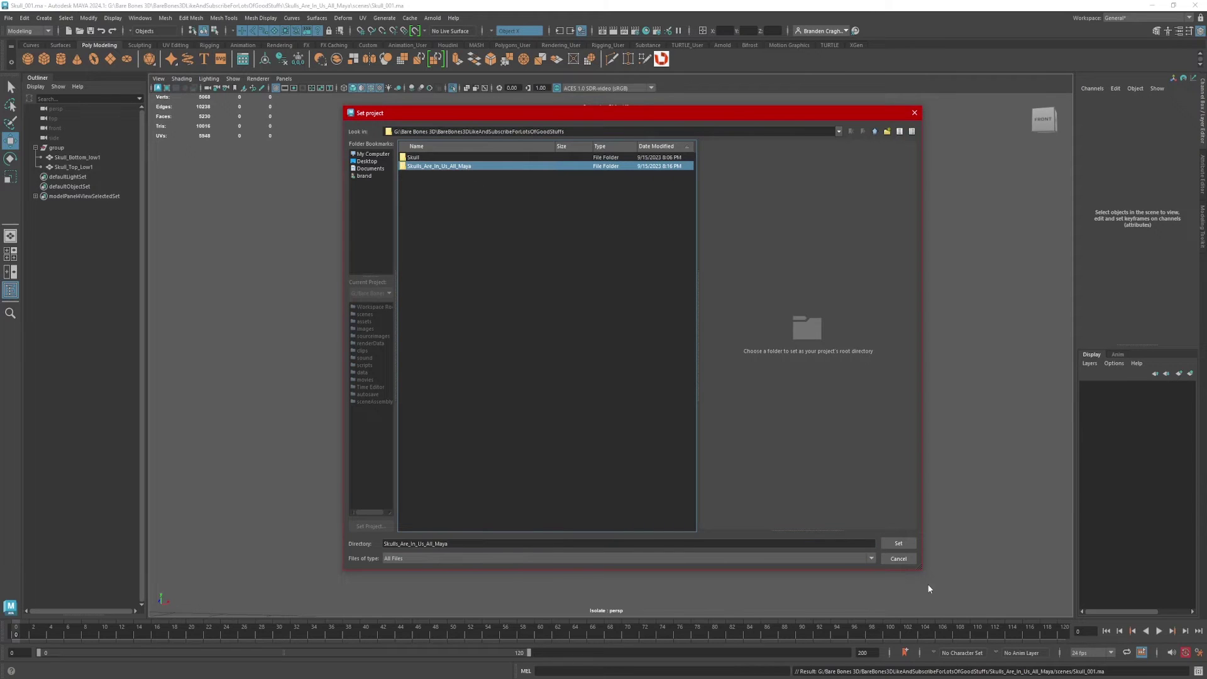
pyautogui.click(900, 544)
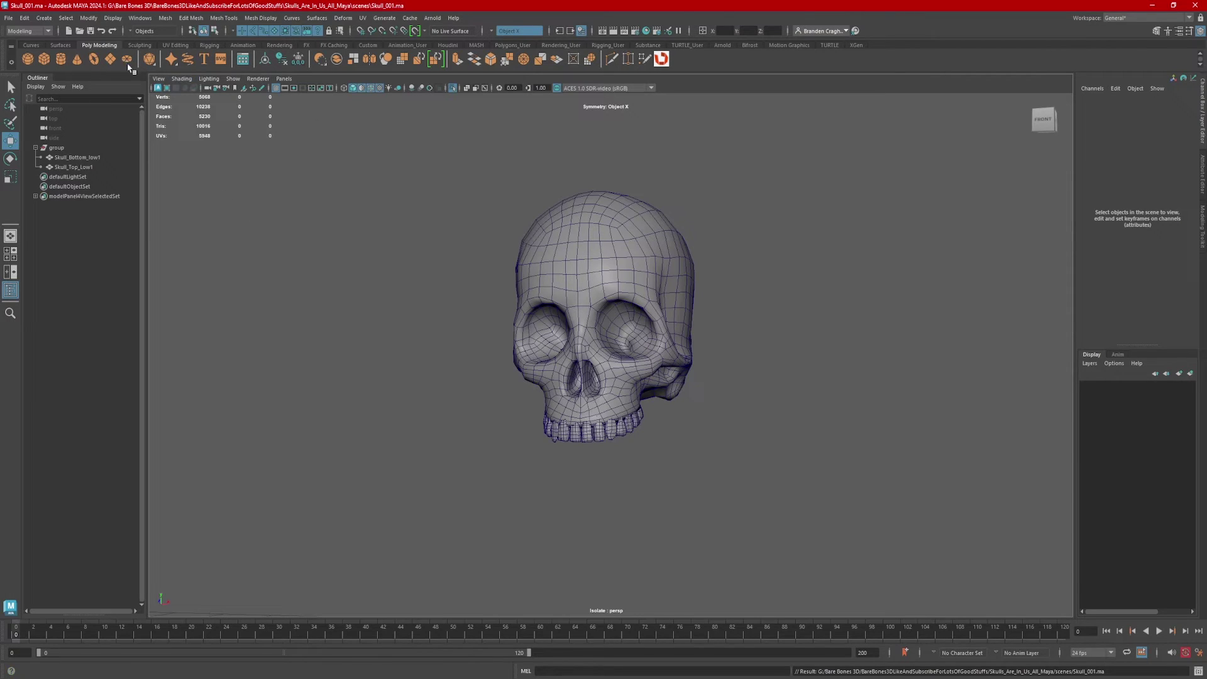
# Step: Save the scene as a new version, Skull_002.ma
pyautogui.click(9, 17)
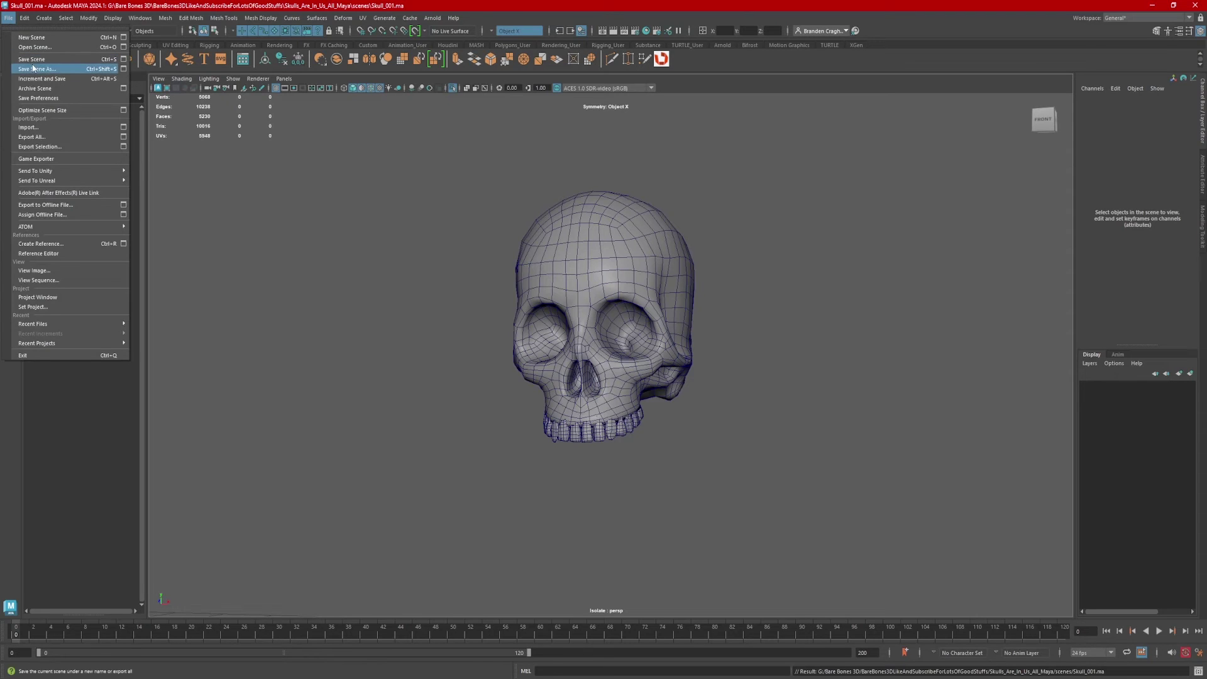
pyautogui.click(34, 68)
pyautogui.press('BackSpace')
pyautogui.write('2')
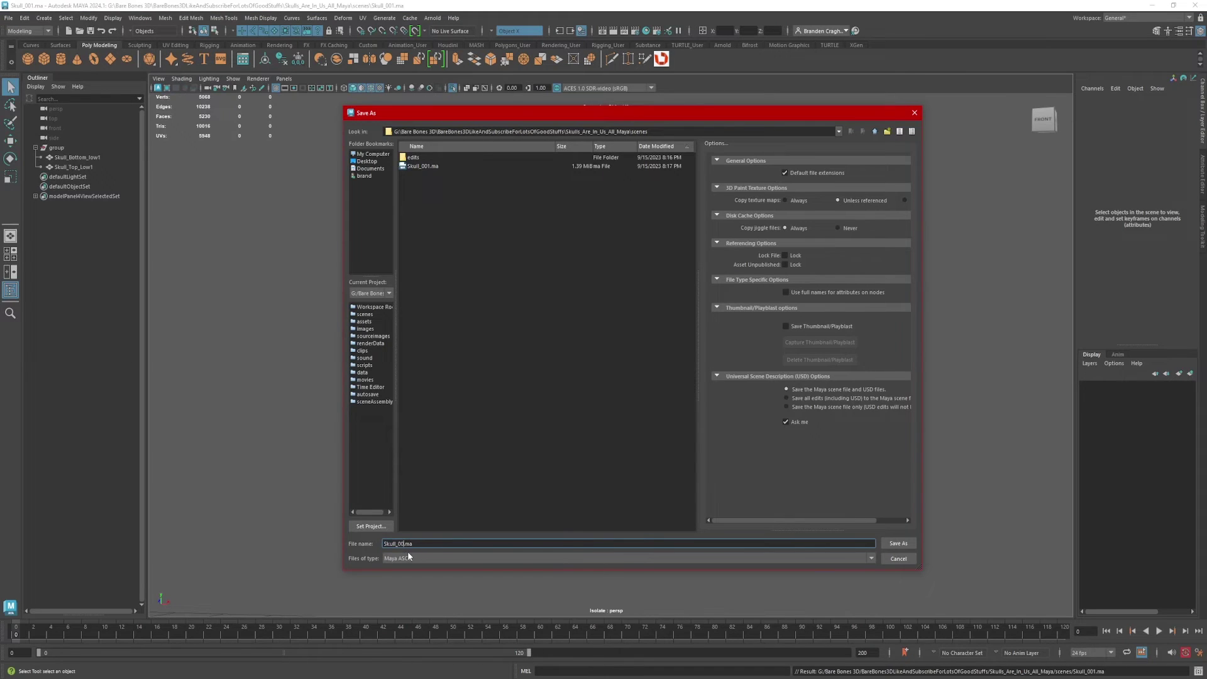
pyautogui.click(888, 543)
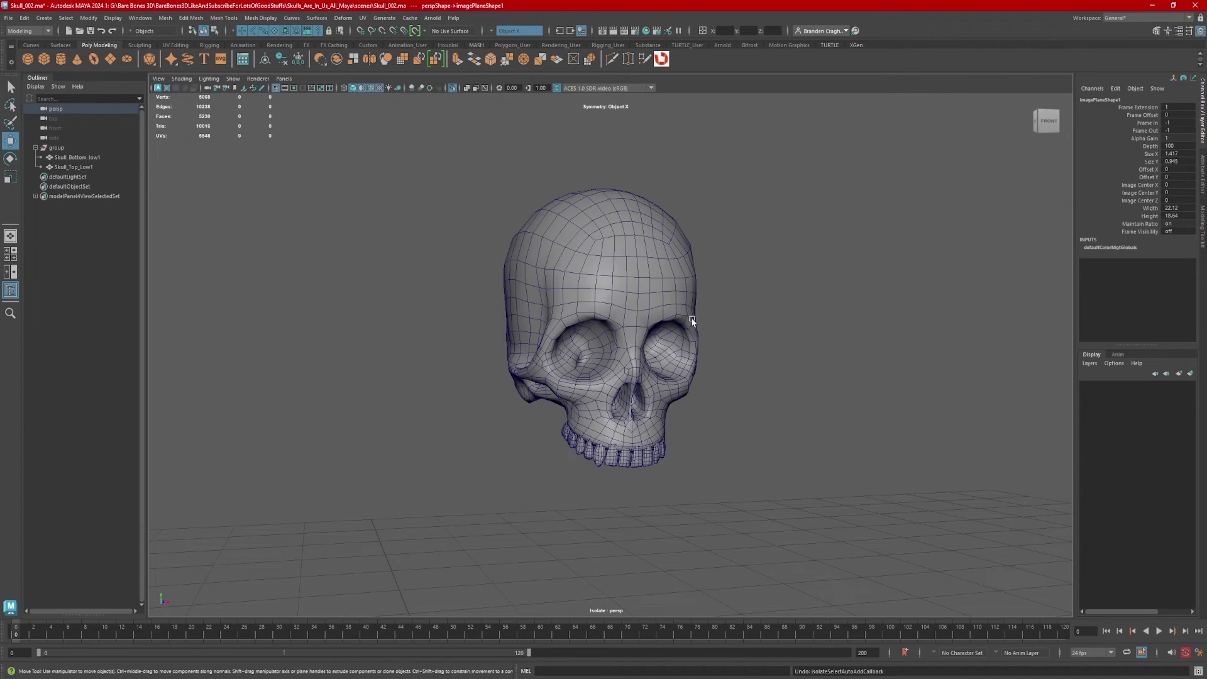
# Step: Switch the viewport to the front view, centred and zoomed on the skull
pyautogui.keyDown('alt'); pyautogui.moveTo(563, 313); pyautogui.dragTo(688, 322); pyautogui.keyUp('alt')
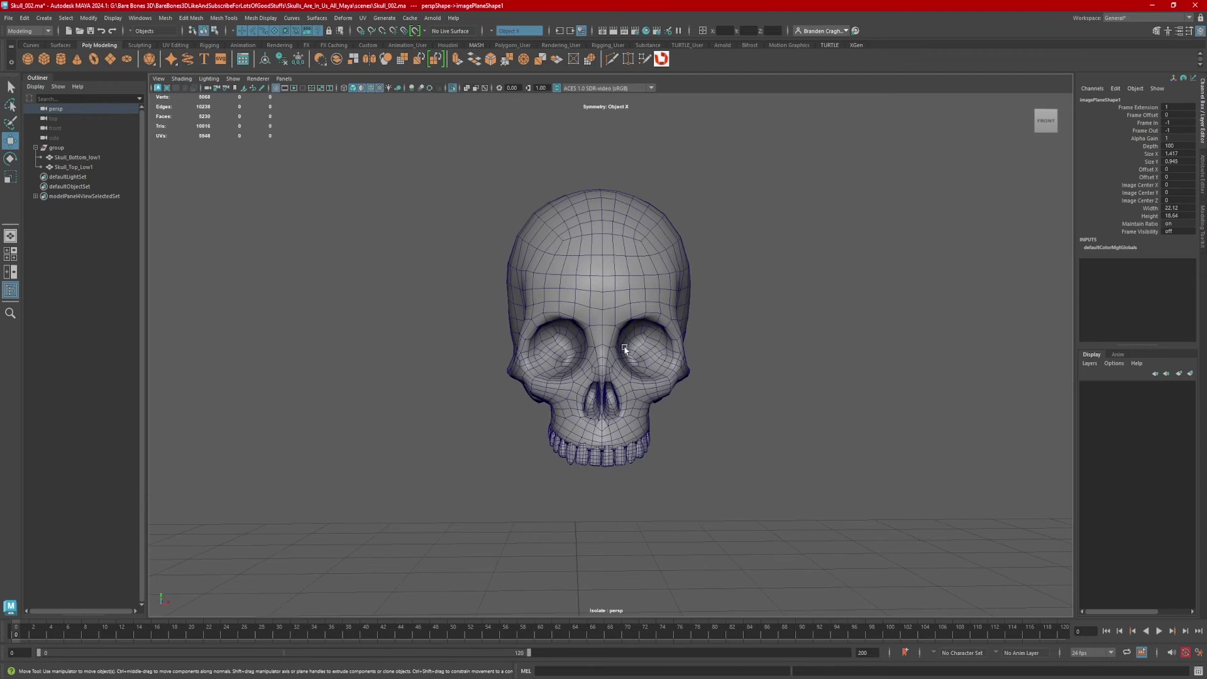
pyautogui.press('space')
pyautogui.moveTo(596, 301); pyautogui.dragTo(593, 336)
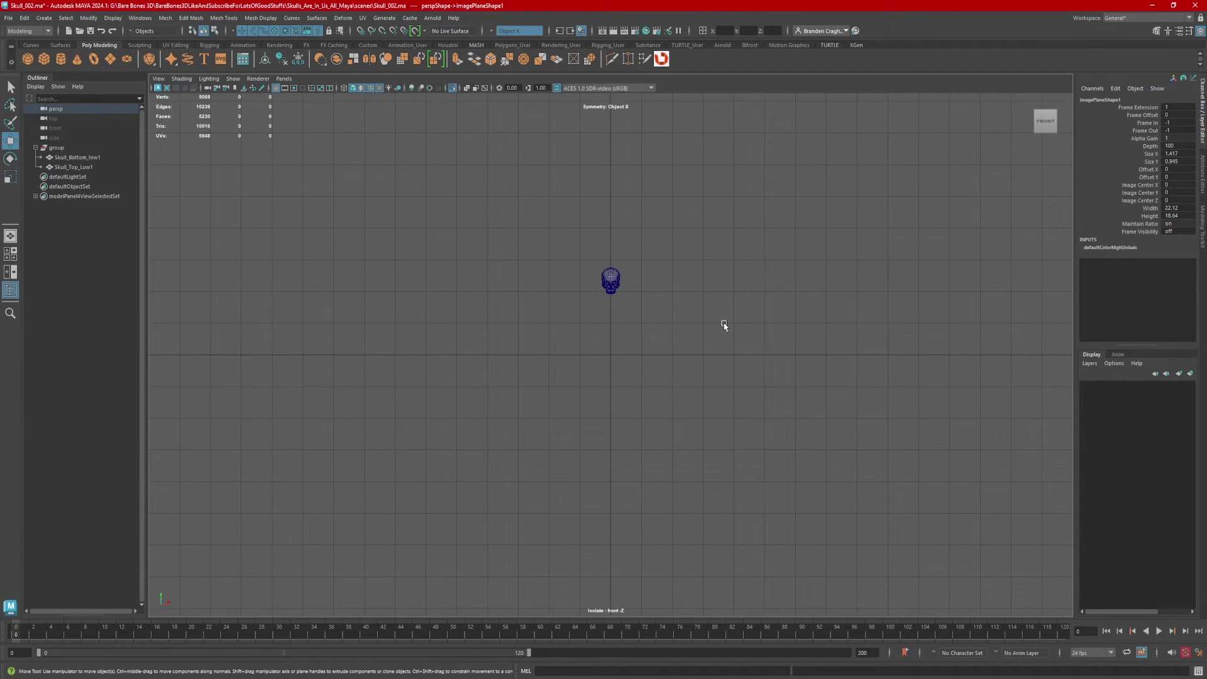
pyautogui.keyDown('alt'); pyautogui.moveTo(767, 297); pyautogui.dragTo(723, 393, button='middle'); pyautogui.keyUp('alt')
pyautogui.scroll(5, 717, 407)
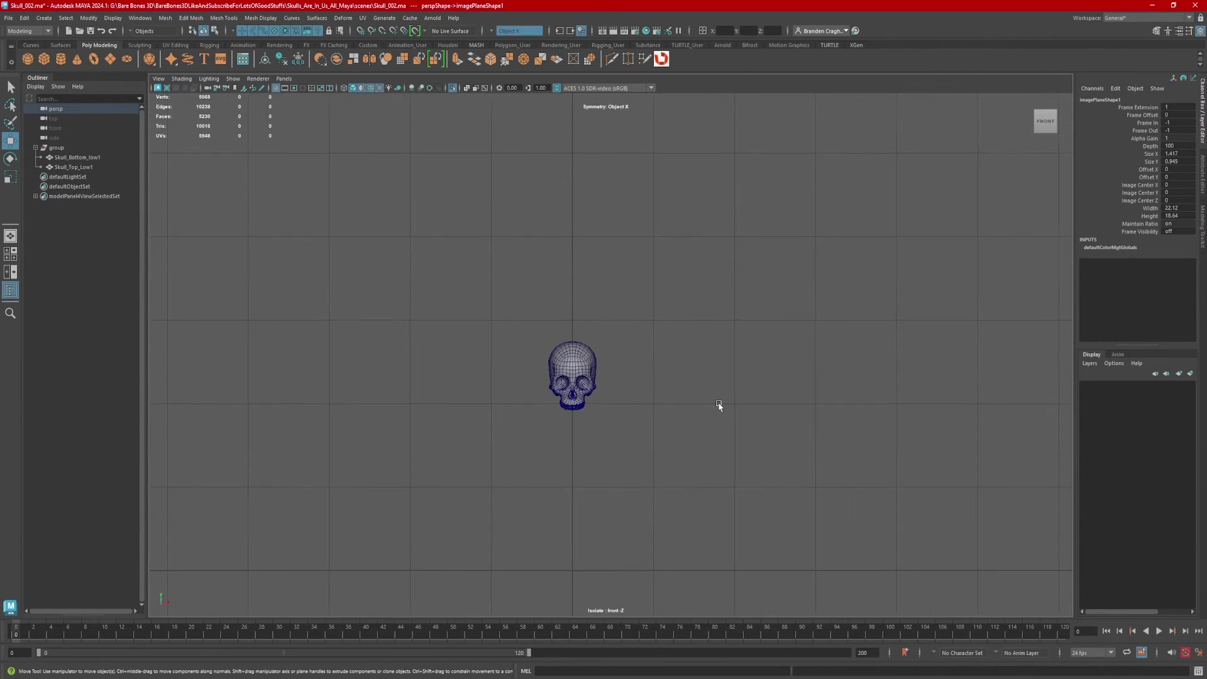
# Step: Import an image plane and copy Skull Drawin.jpg into the project's sourceimages folder
pyautogui.click(159, 79)
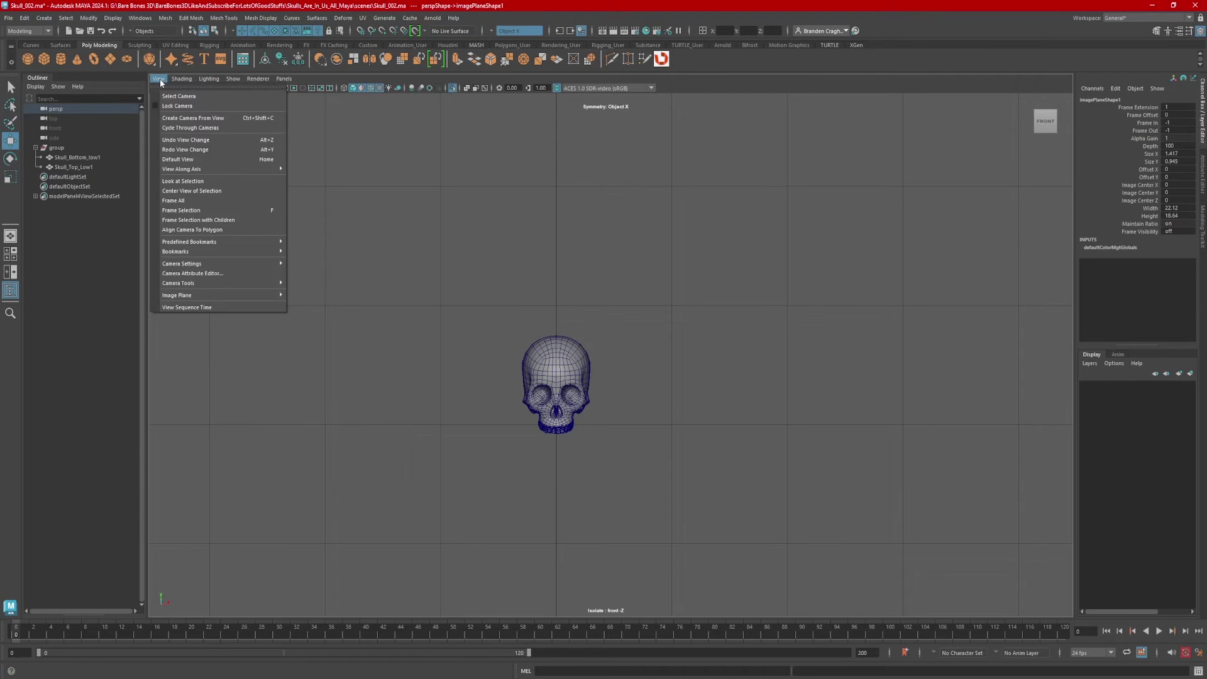
pyautogui.moveTo(218, 296)
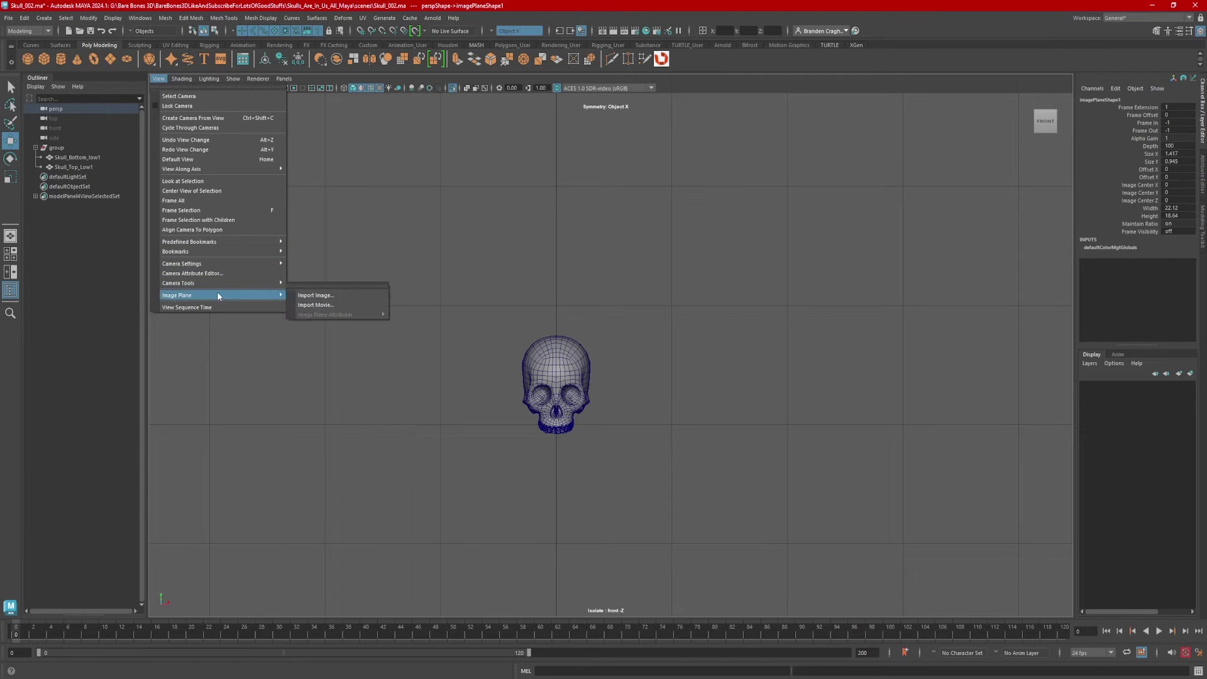
pyautogui.click(323, 295)
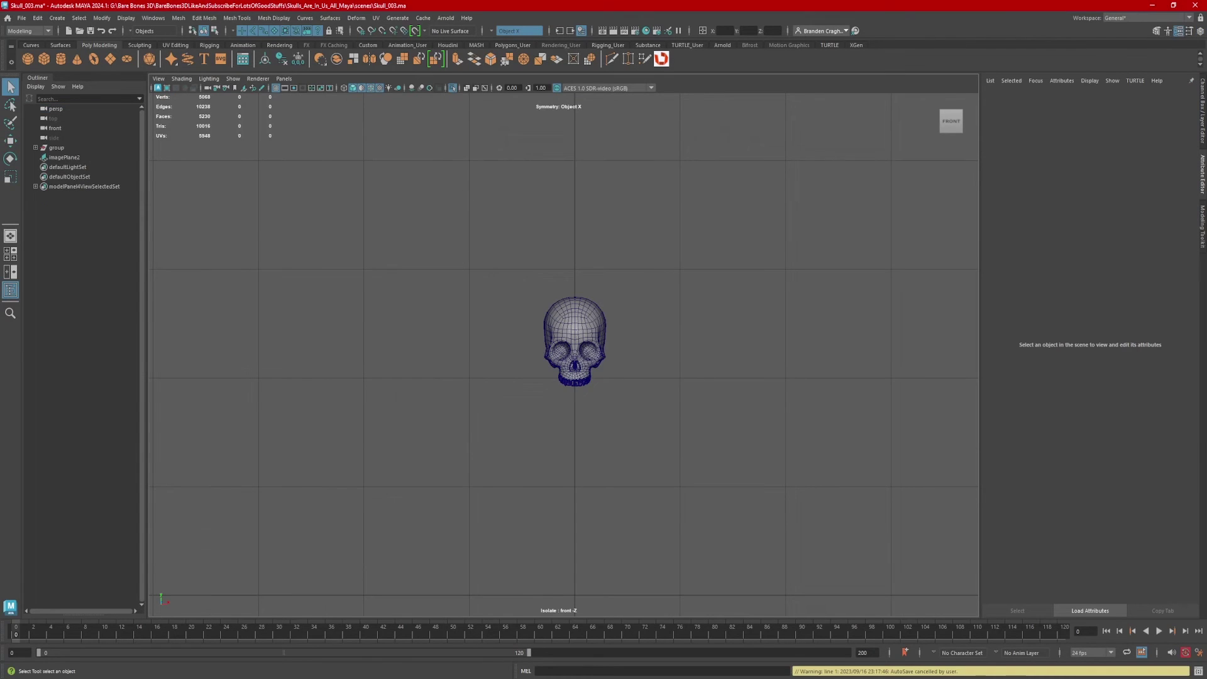
pyautogui.hotkey('alt', 'Tab')
pyautogui.click(541, 282)
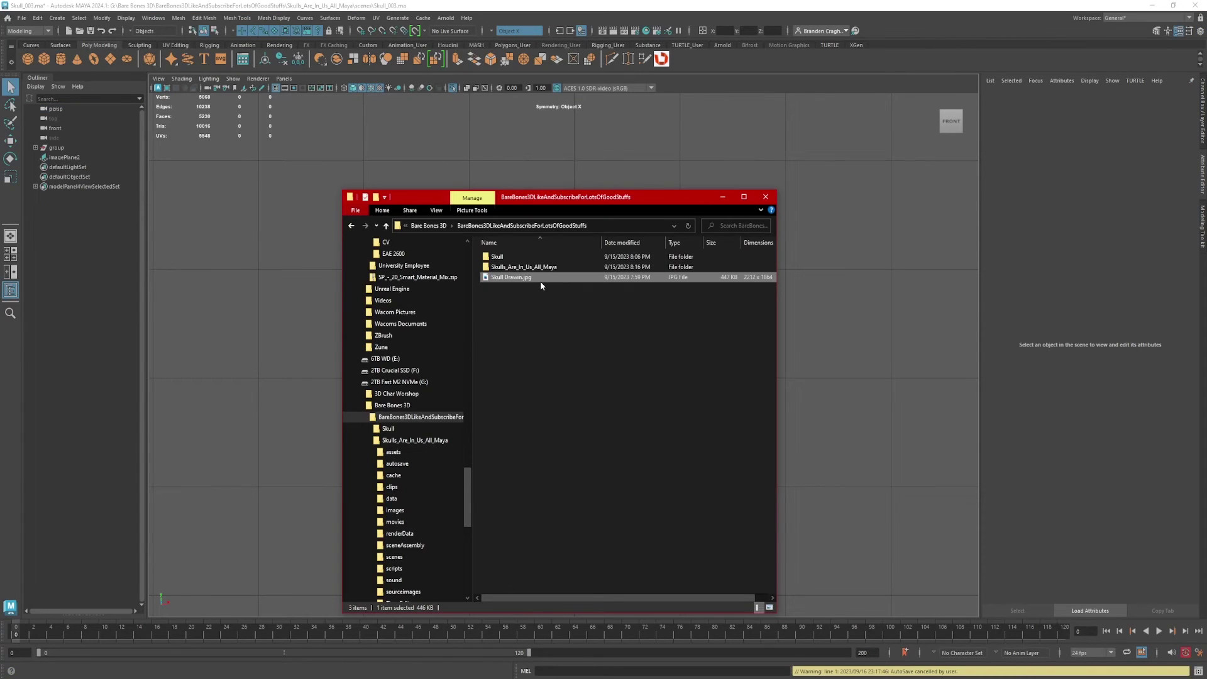
pyautogui.doubleClick(544, 268)
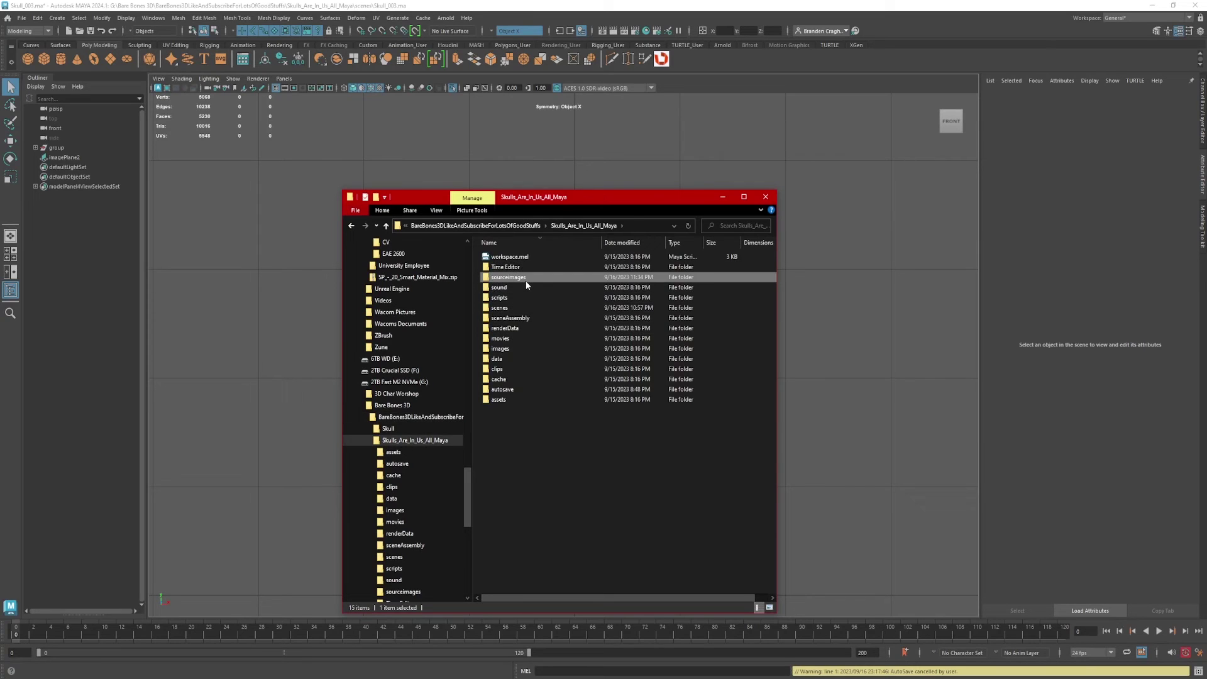
pyautogui.doubleClick(526, 281)
pyautogui.hotkey('ctrl', 'v')
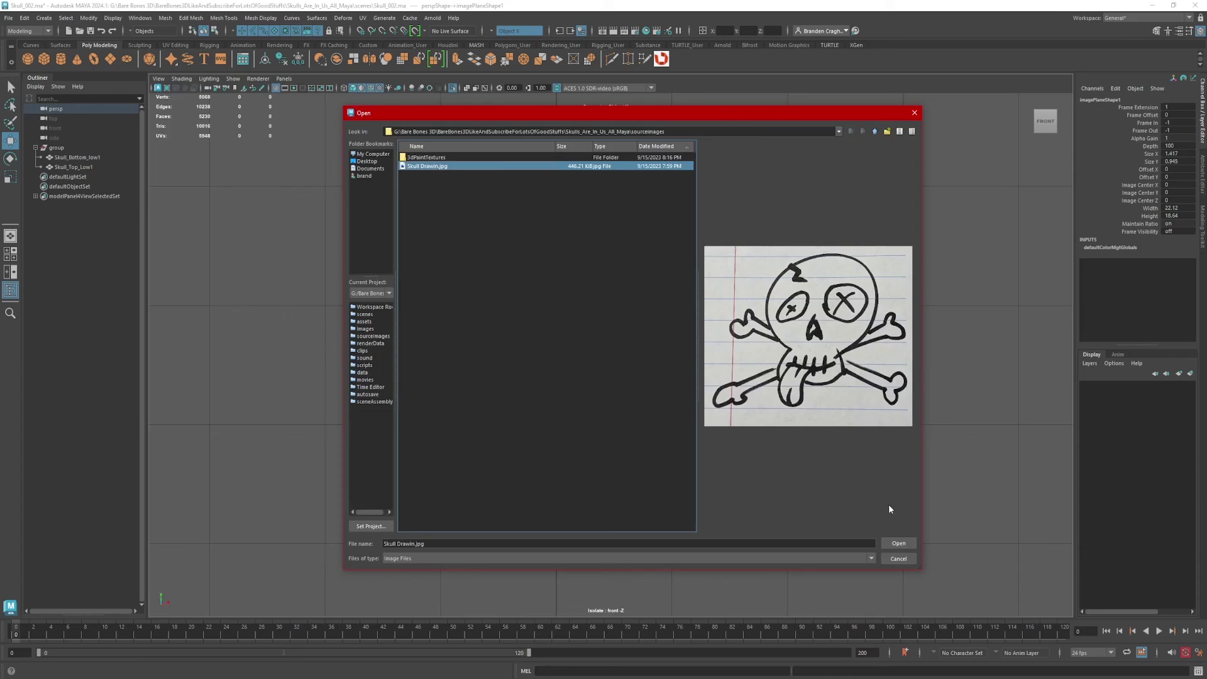
# Step: Load Skull Drawin.jpg as the image plane and scale it down to a small card
pyautogui.click(898, 543)
pyautogui.scroll(-6, 486, 356)
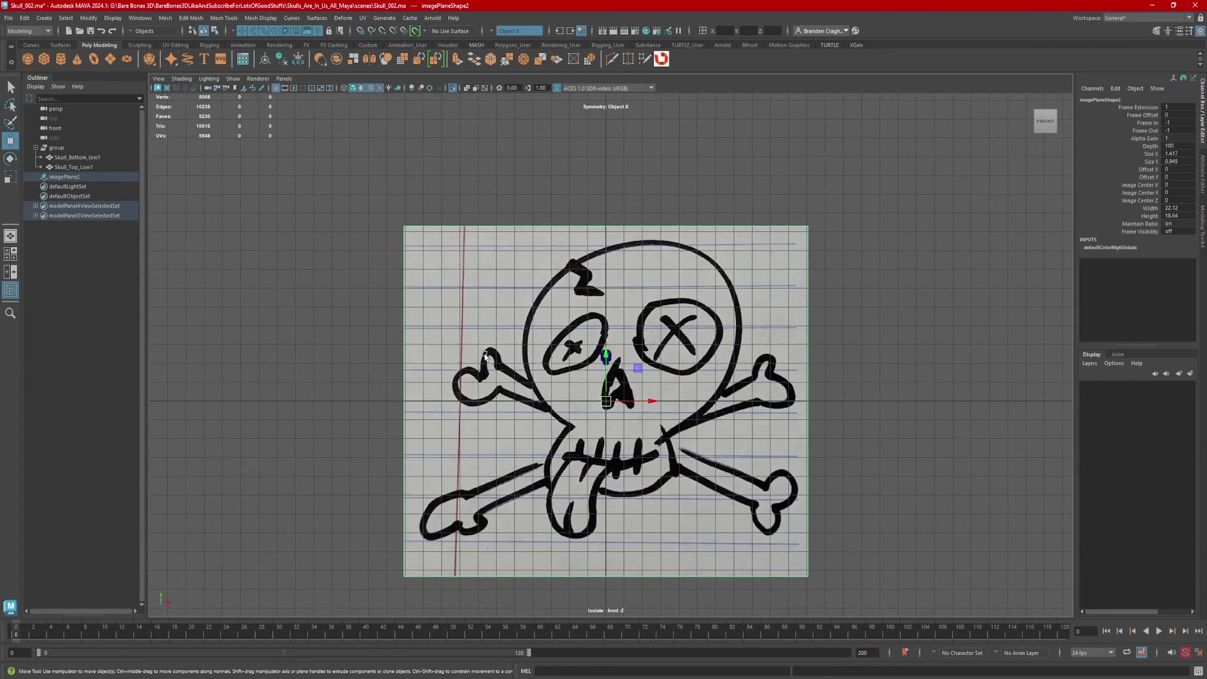
pyautogui.scroll(3, 486, 356)
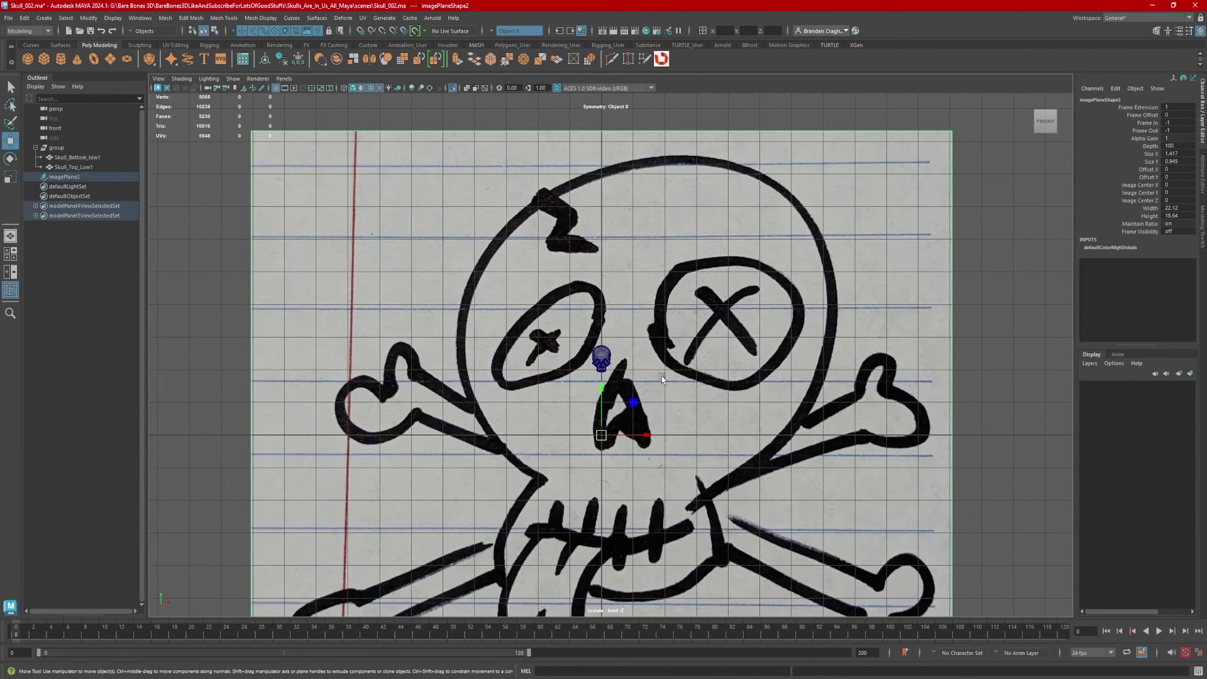
pyautogui.press('r')
pyautogui.scroll(2, 655, 395)
pyautogui.moveTo(656, 395); pyautogui.dragTo(375, 402, button='middle')
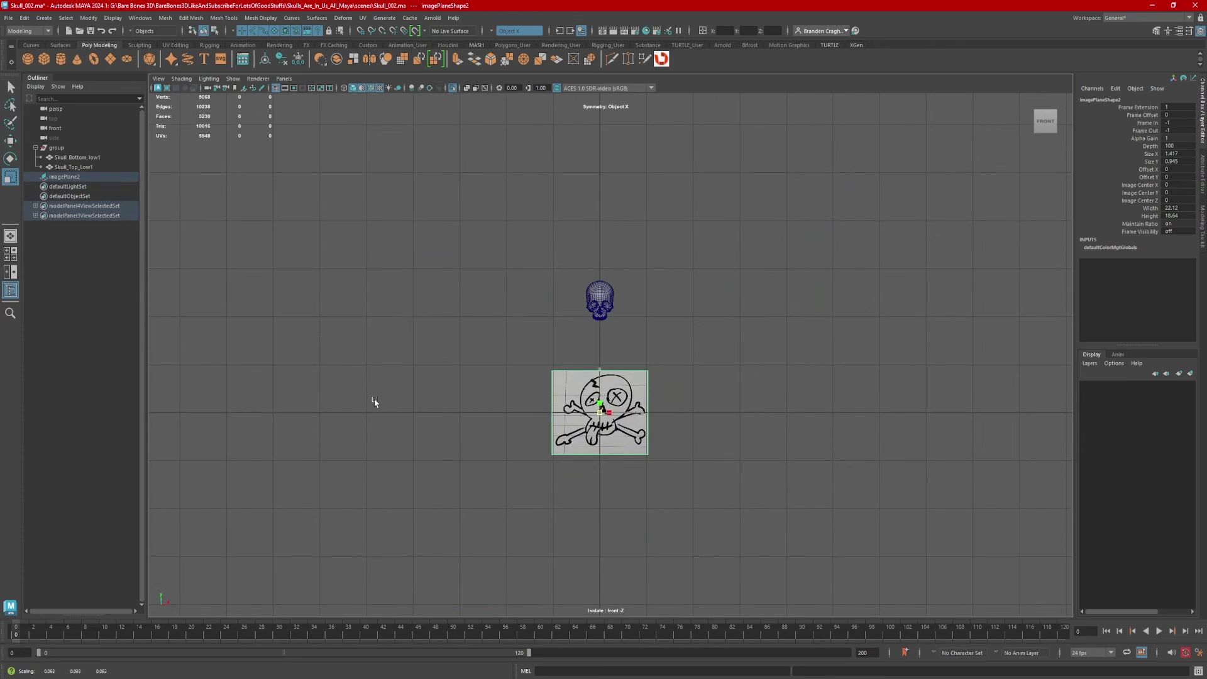
# Step: Raise the image plane and shrink it further to about 0.045 to fit the skull
pyautogui.press('w')
pyautogui.moveTo(600, 368); pyautogui.dragTo(600, 296)
pyautogui.scroll(4, 600, 295)
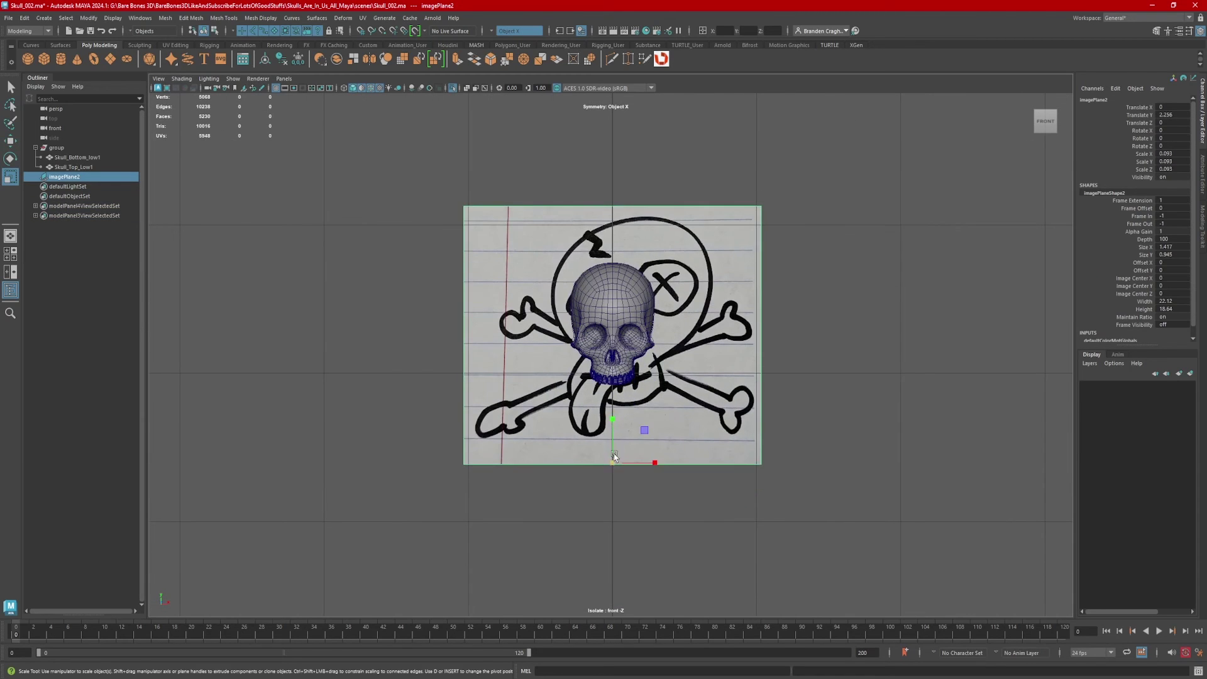
pyautogui.moveTo(613, 455); pyautogui.dragTo(485, 459)
pyautogui.press('w')
pyautogui.moveTo(614, 415); pyautogui.dragTo(613, 352)
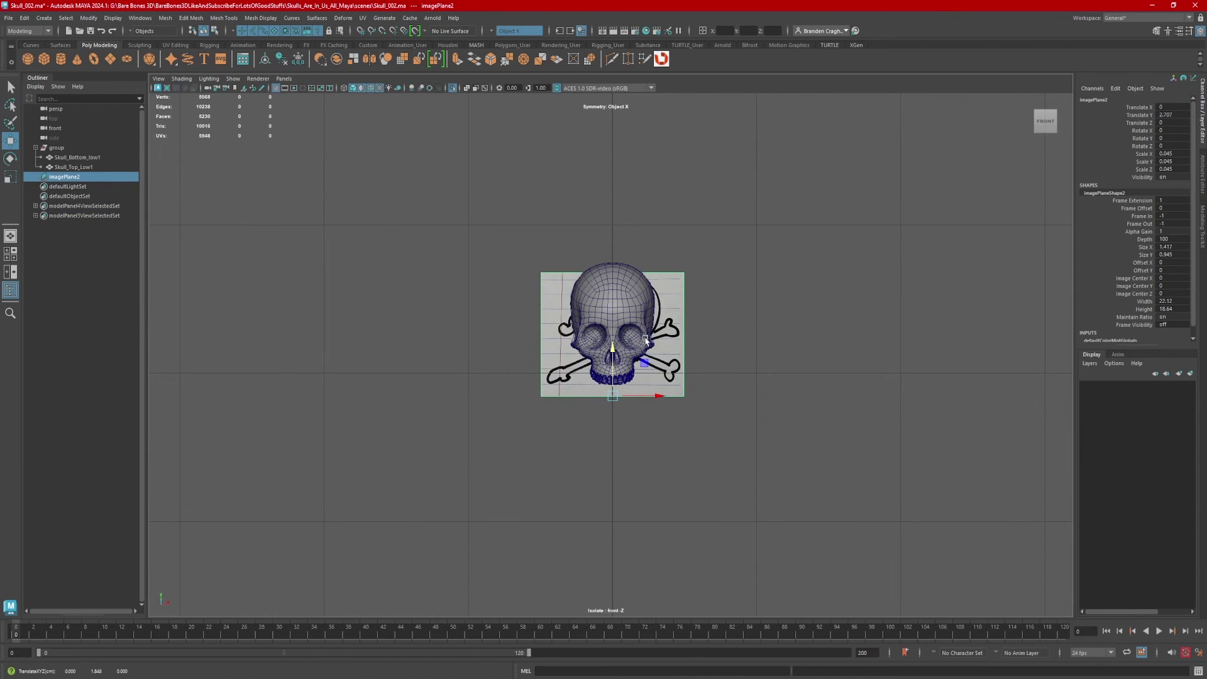
# Step: Turn on X-Ray and nudge the image plane slightly left to centre it
pyautogui.click(468, 89)
pyautogui.scroll(3, 724, 356)
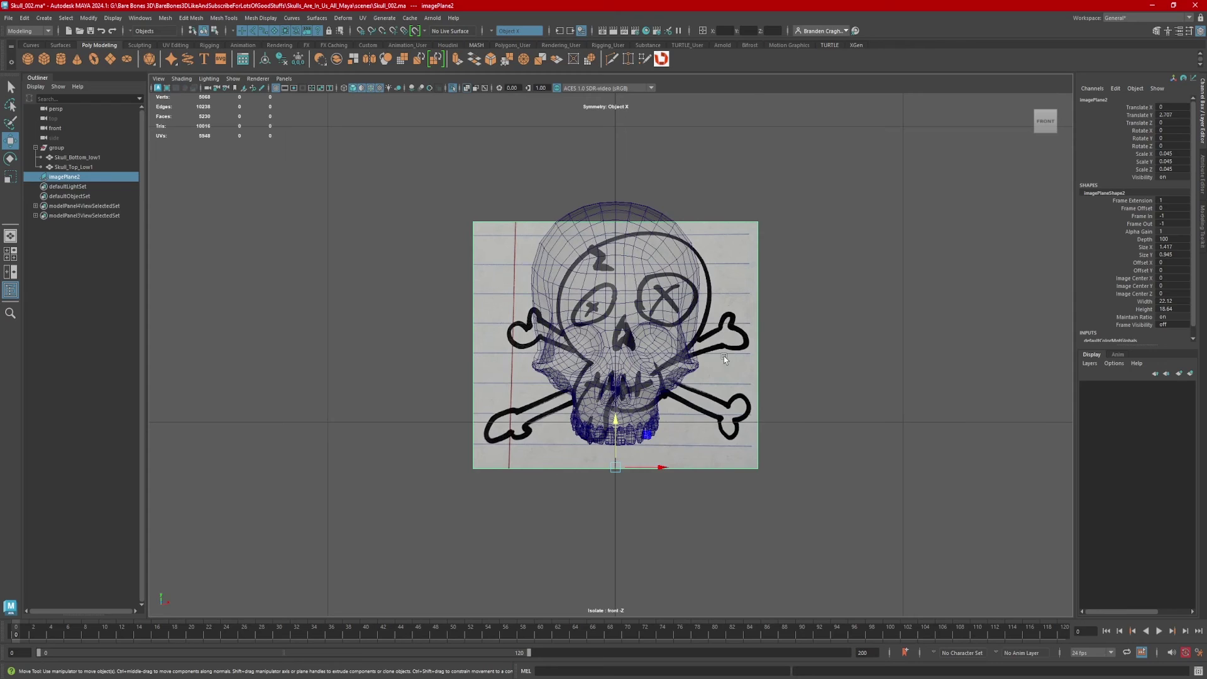
pyautogui.moveTo(663, 466); pyautogui.dragTo(651, 466)
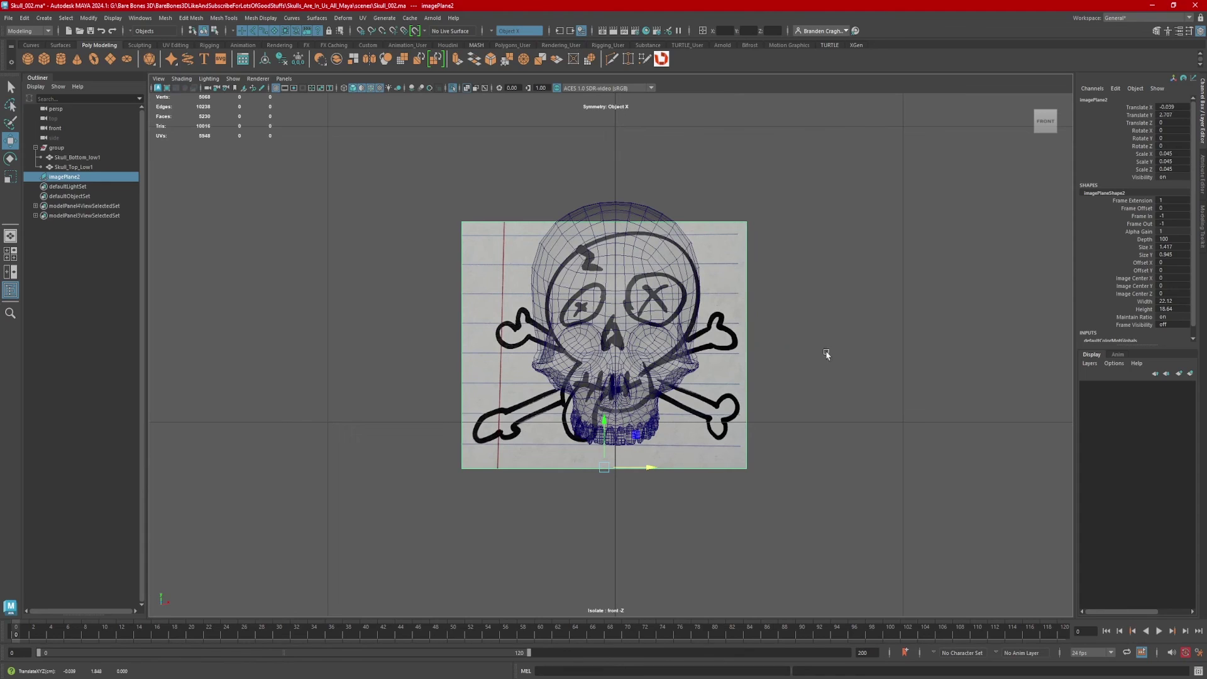
# Step: Relink imagePlane2's Image Name to Skull Drawin.jpg in the Attribute Editor
pyautogui.click(843, 347)
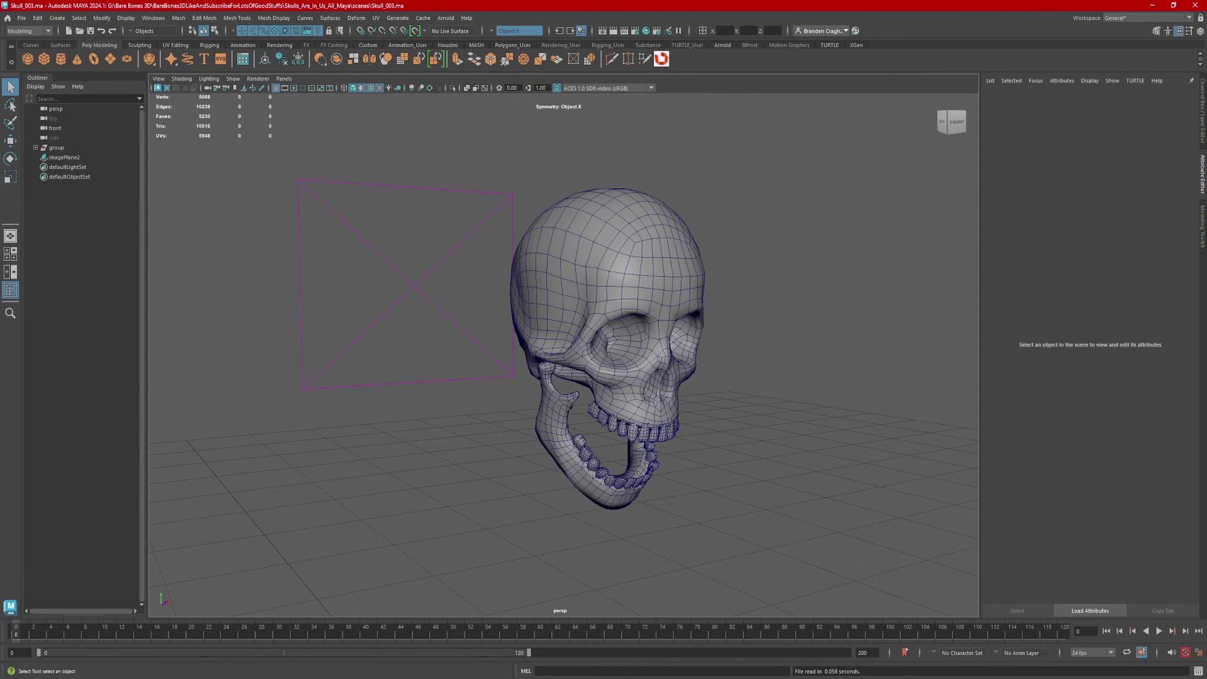
pyautogui.click(407, 226)
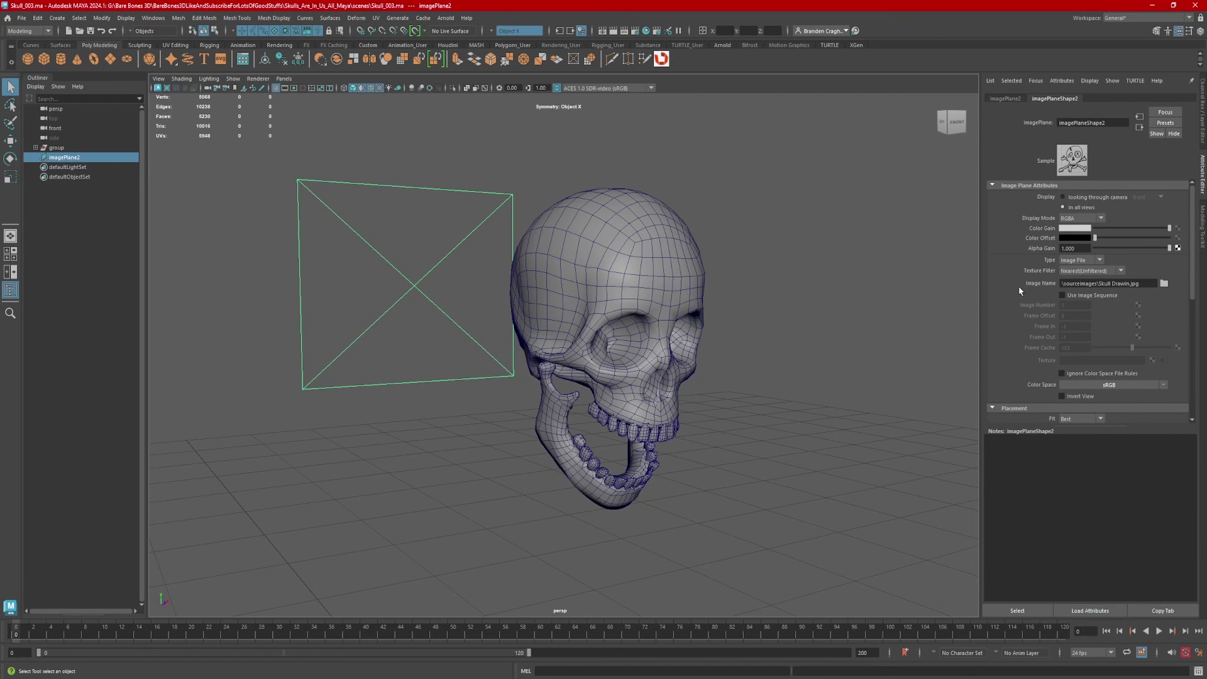
pyautogui.click(1165, 284)
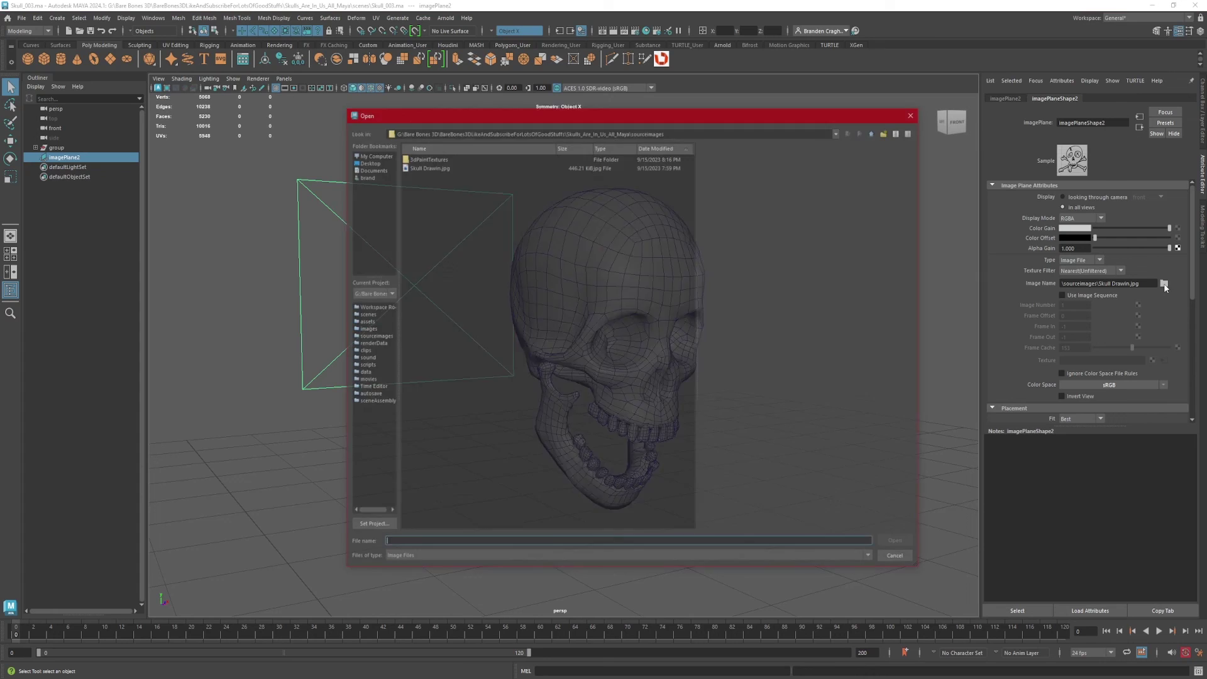
pyautogui.click(430, 167)
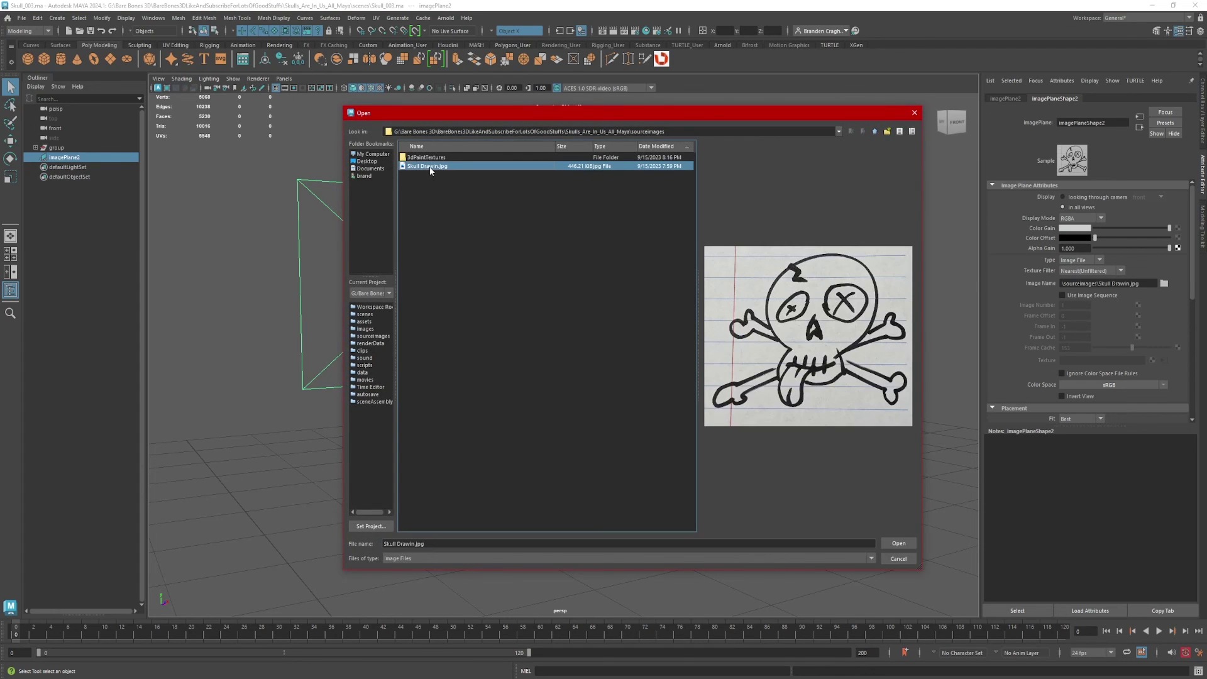
pyautogui.click(899, 544)
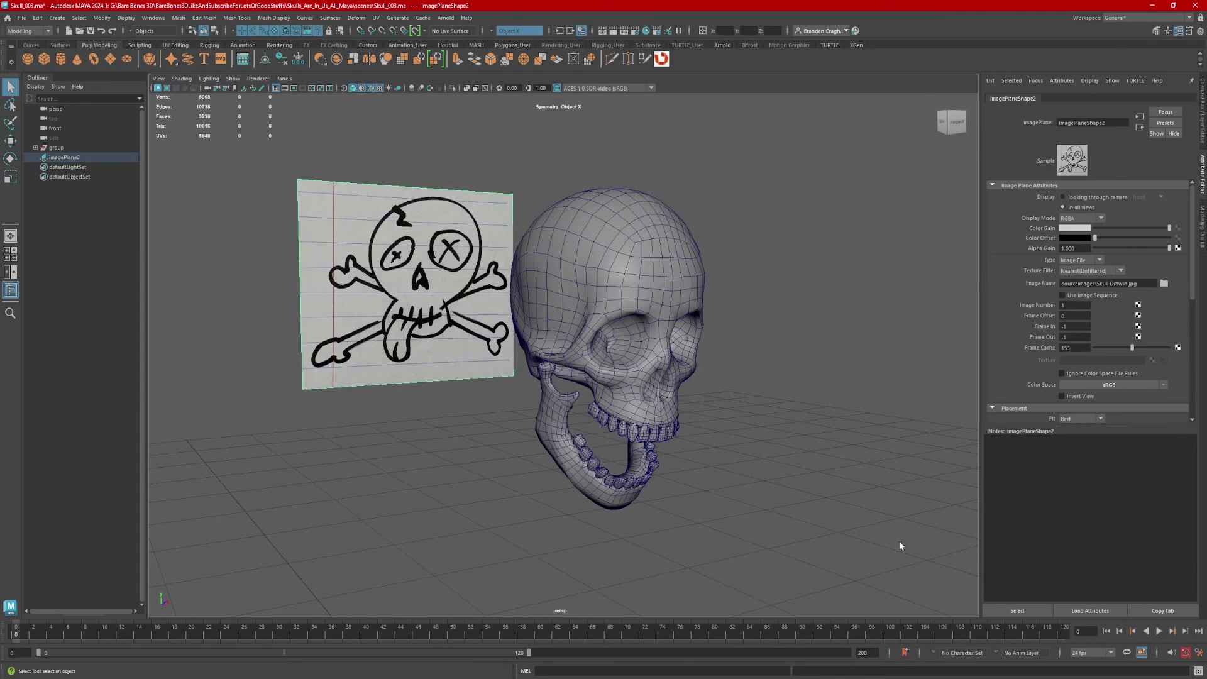